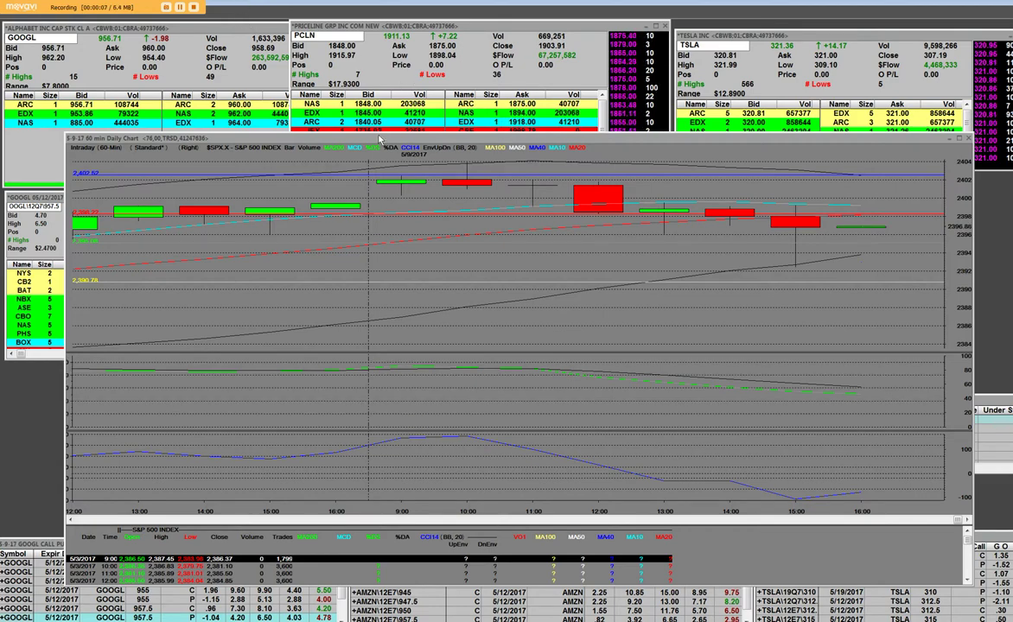
Step: Shorten the chart window to reveal more PCLN/TSLA quote rows and show the 5/9/2017 hourly bars
left_click_drag(369, 136, 369, 170)
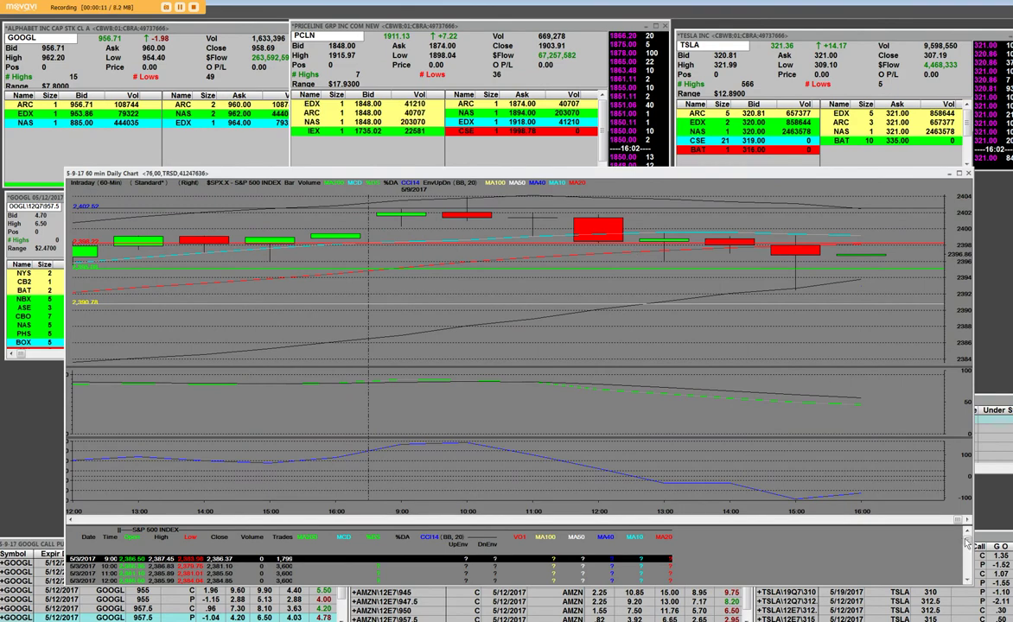
left_click_drag(967, 542, 967, 572)
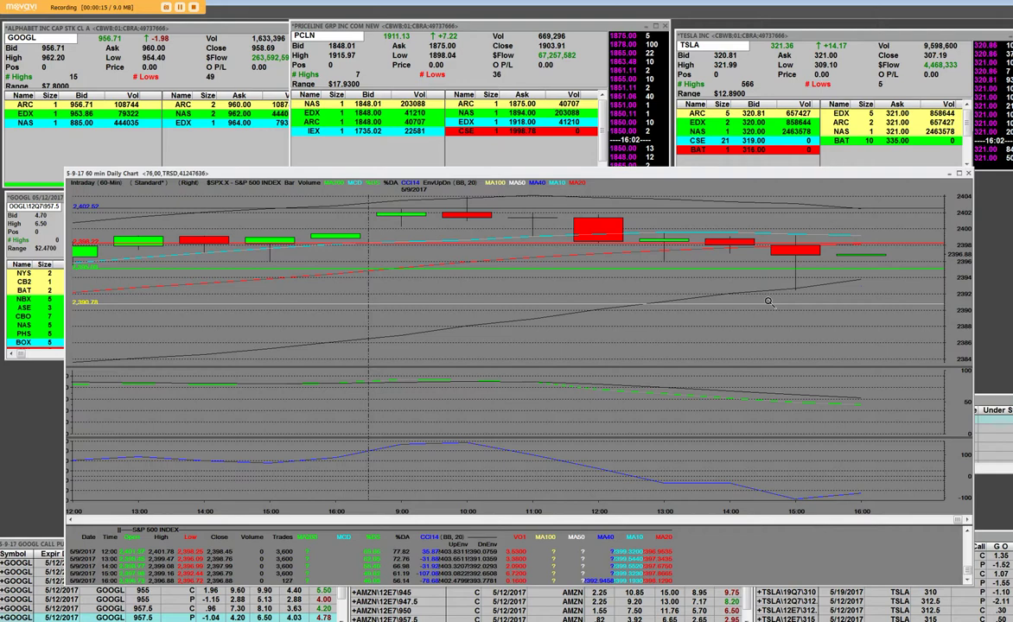
right_click(677, 289)
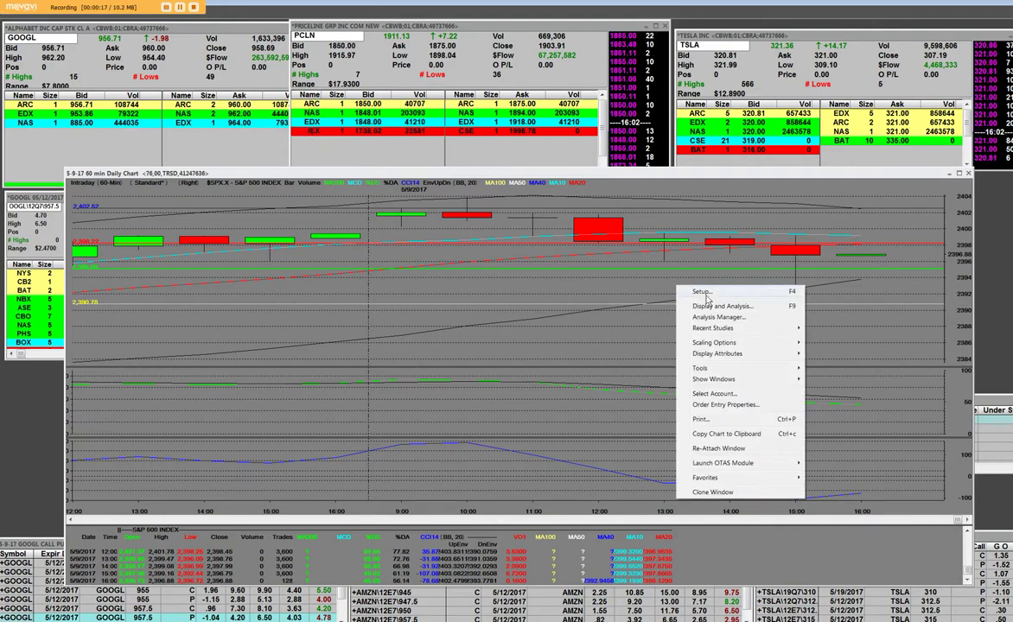
mouse_move(701, 368)
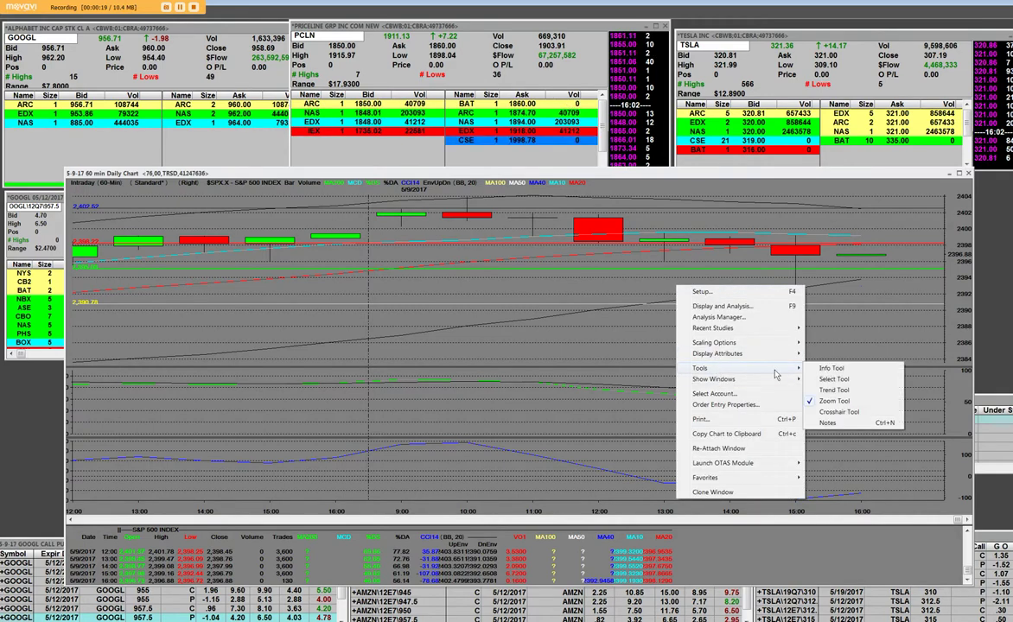
left_click(830, 368)
left_click(786, 254)
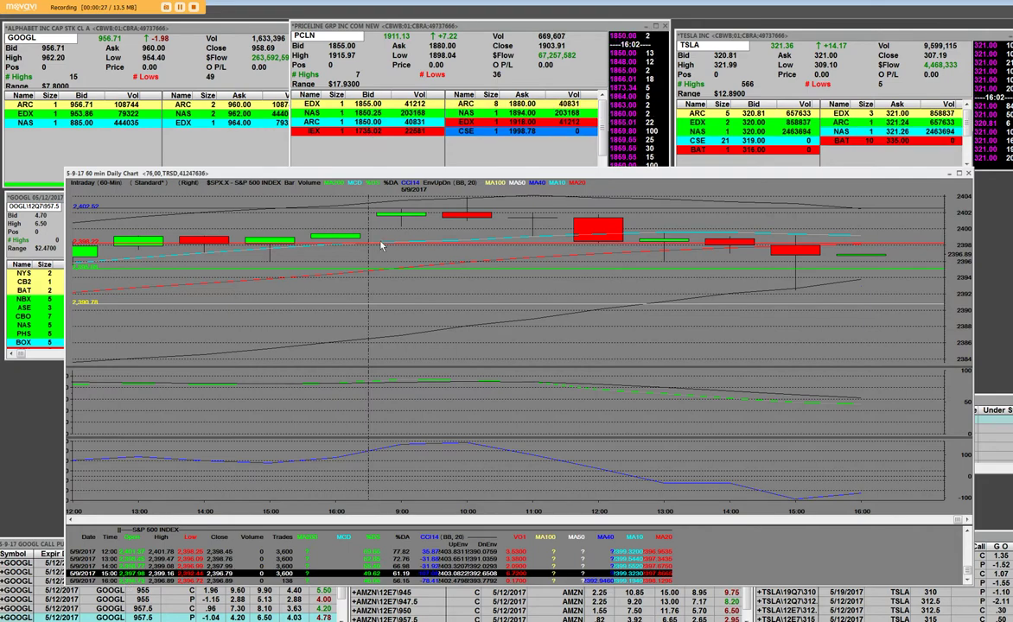
Step: Load PCLN into the 60-minute chart in place of the S&P 500 index
left_click(359, 277)
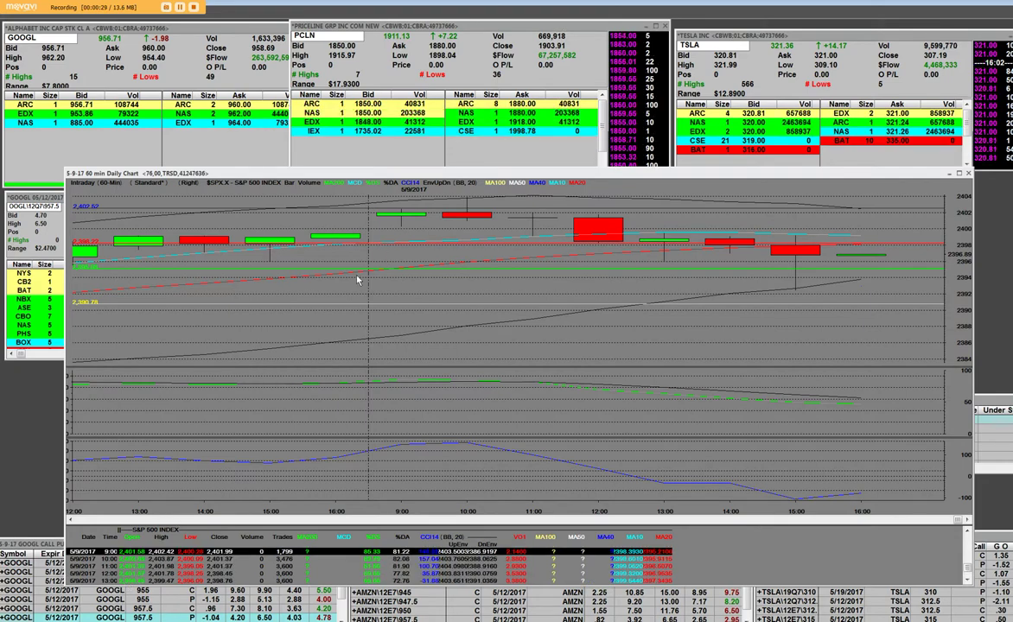
type("PCLN")
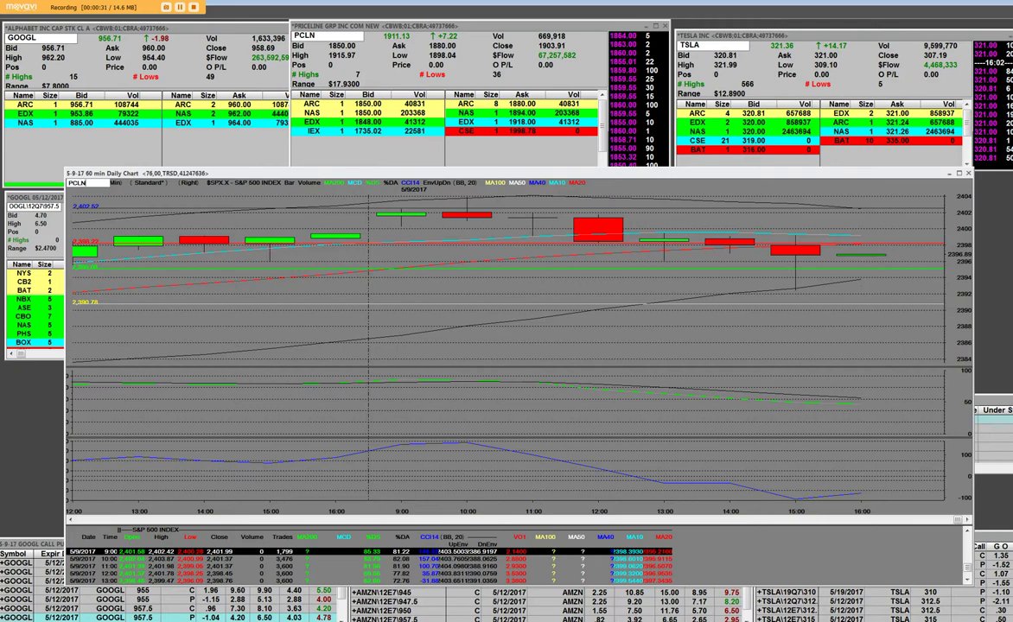
key("Return")
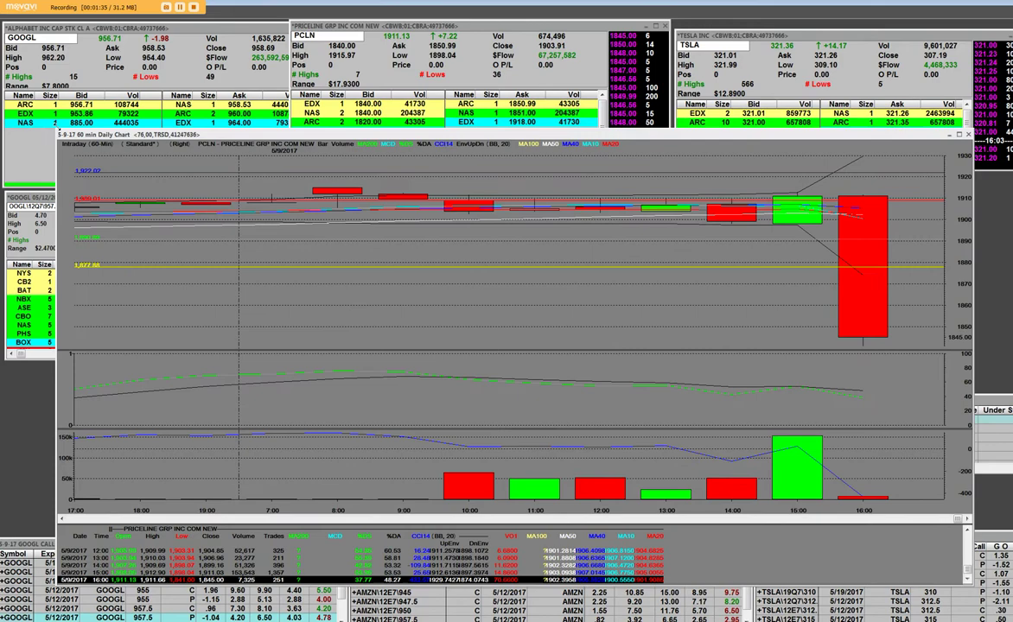
Step: Enlarge the PCLN chart window up and to the left to show the 16:00 drop candle
mouse_move(67, 171)
left_mouse_down()
mouse_move(58, 127)
mouse_move(53, 135)
left_mouse_up()
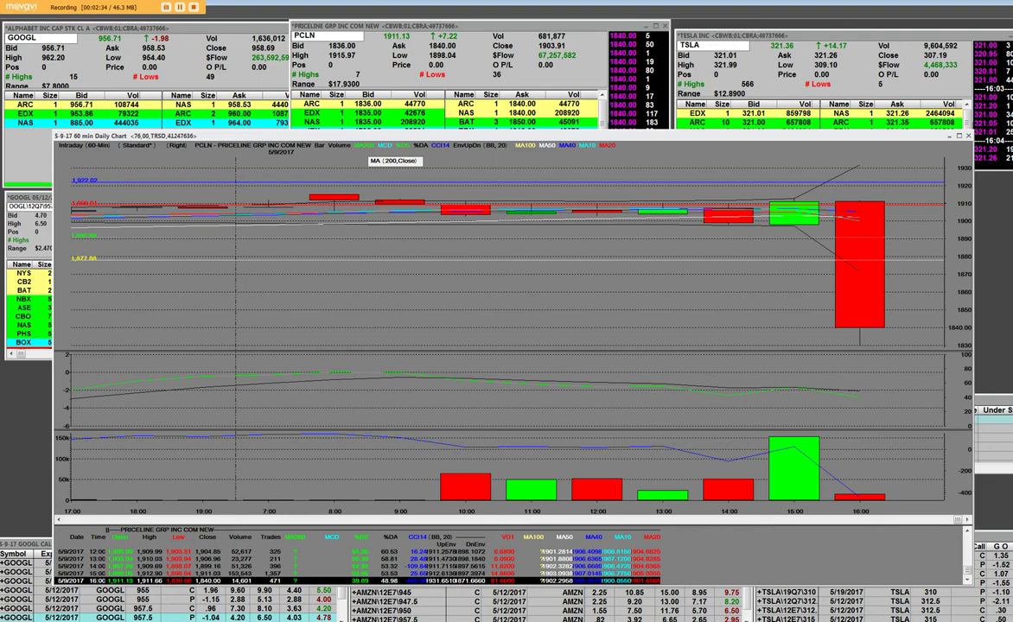
key("F9")
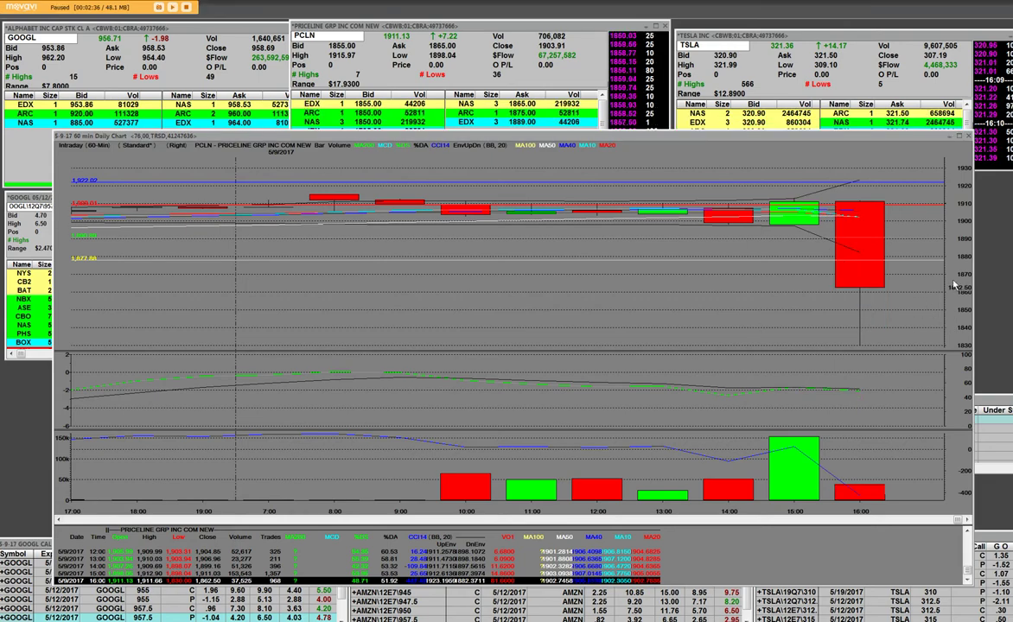
key("F9")
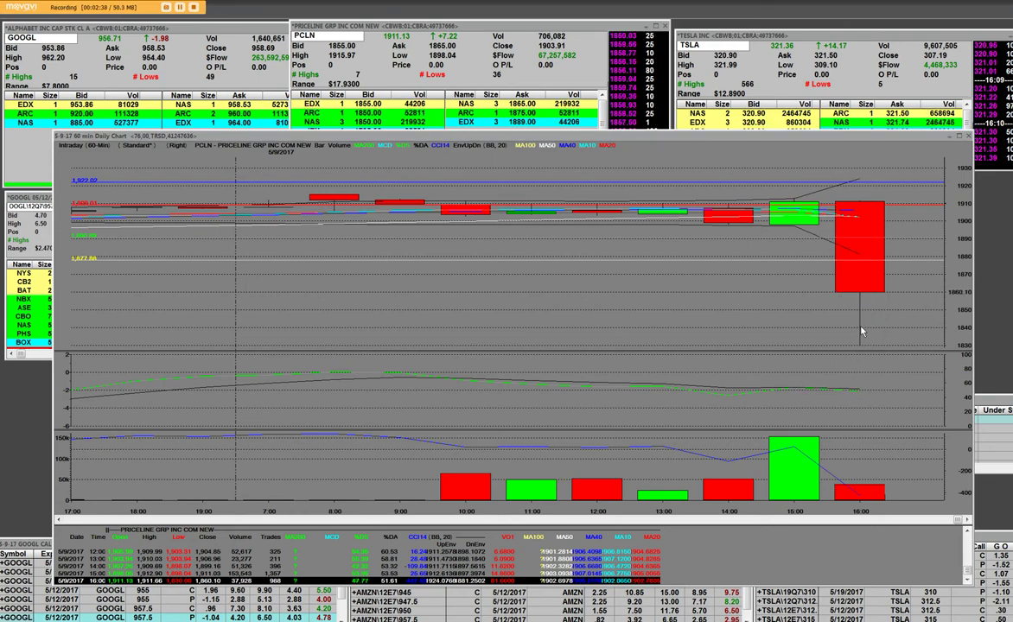